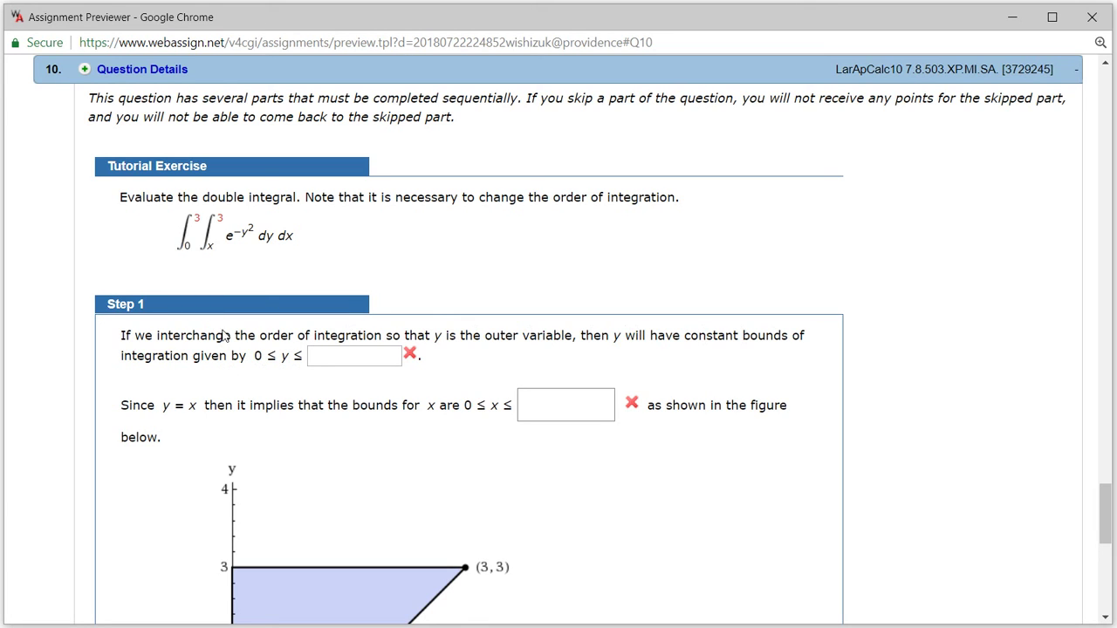
- Enter 3 as y's upper bound, y as x's upper bound, and 3 as the outer integral's upper limit
{"action": "scroll", "coordinate": [296, 454], "scroll_direction": "down", "scroll_amount": 3}
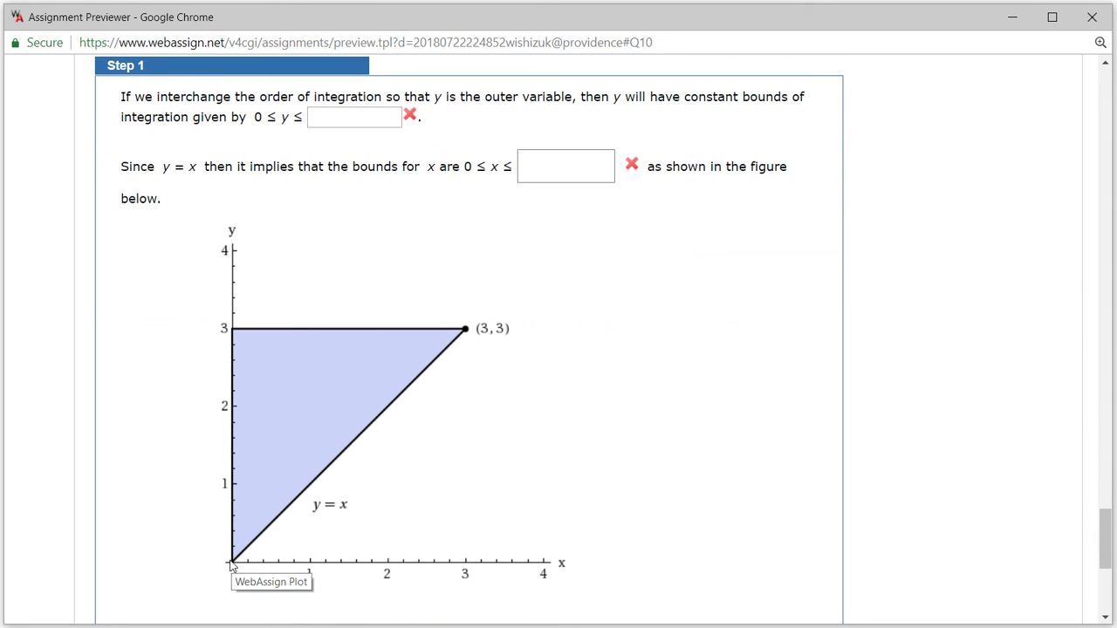
{"action": "left_click", "coordinate": [357, 120]}
{"action": "type", "text": "3"}
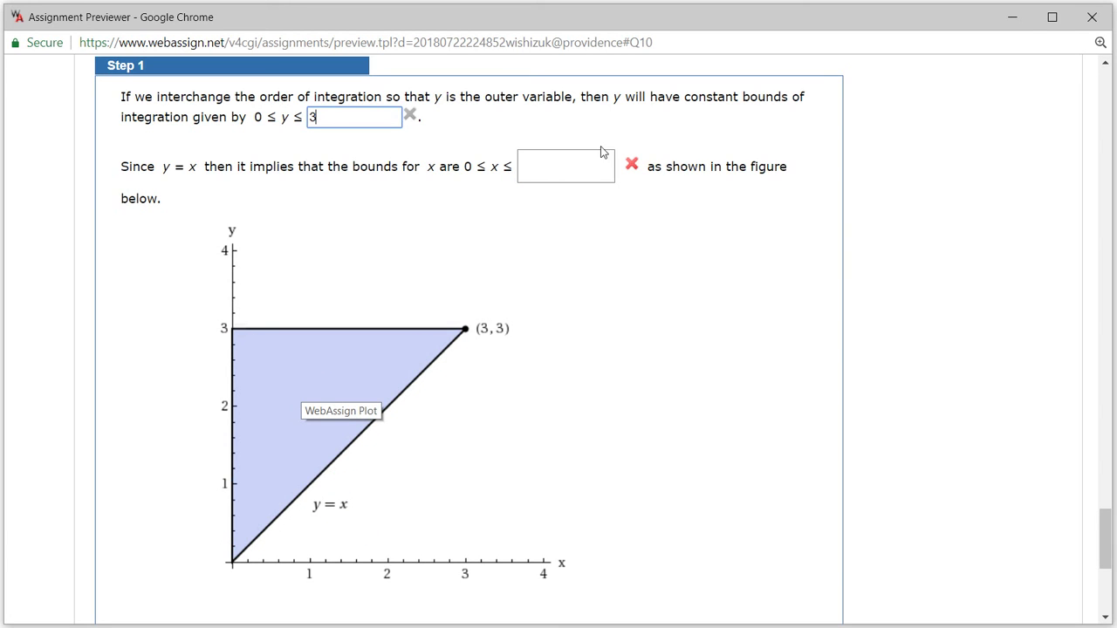
{"action": "left_click", "coordinate": [552, 165]}
{"action": "type", "text": "y"}
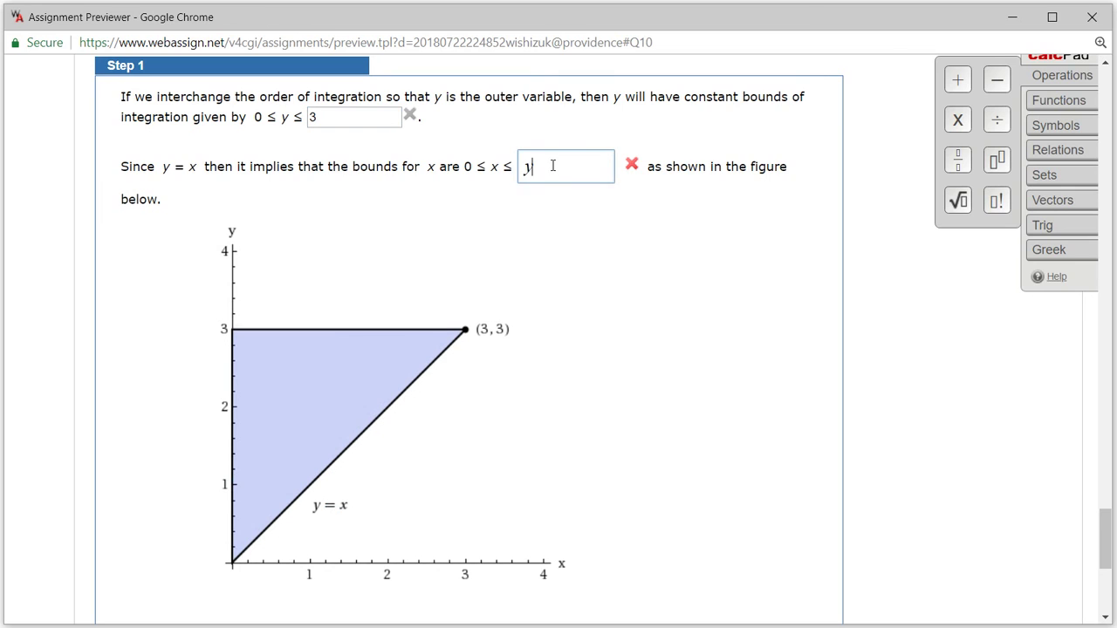
{"action": "scroll", "coordinate": [676, 479], "scroll_direction": "down", "scroll_amount": 2}
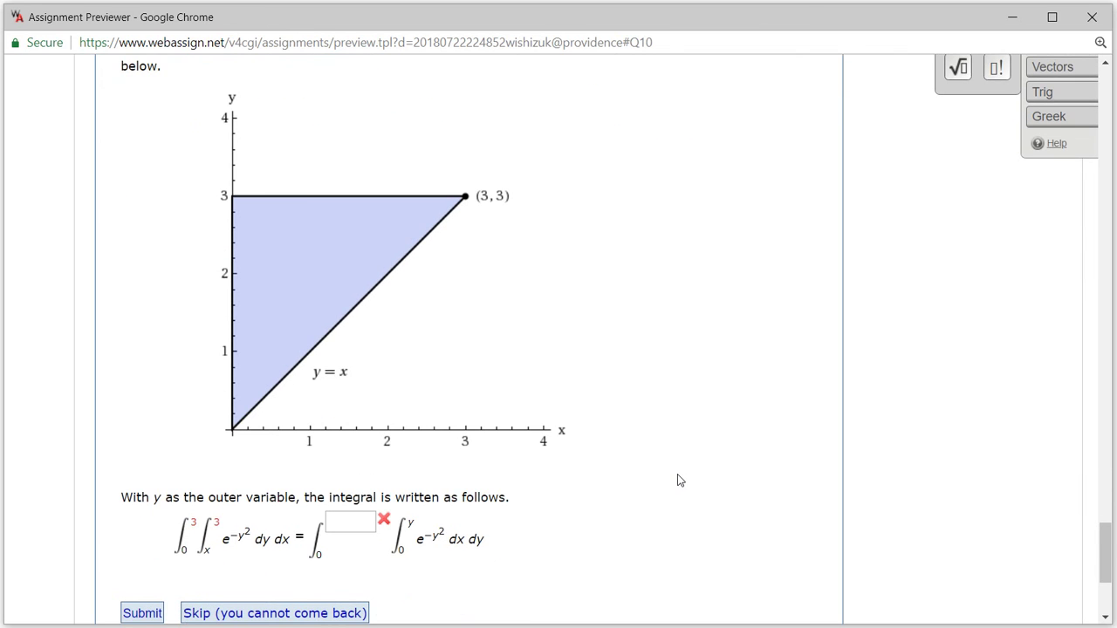
{"action": "scroll", "coordinate": [678, 479], "scroll_direction": "down", "scroll_amount": 1}
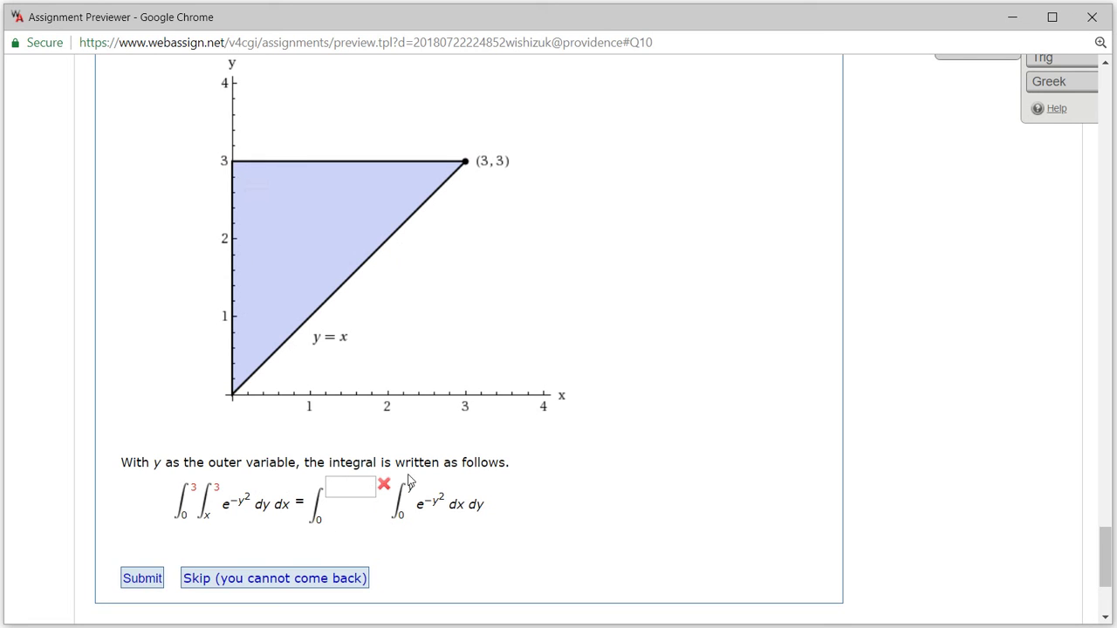
{"action": "left_click", "coordinate": [349, 488]}
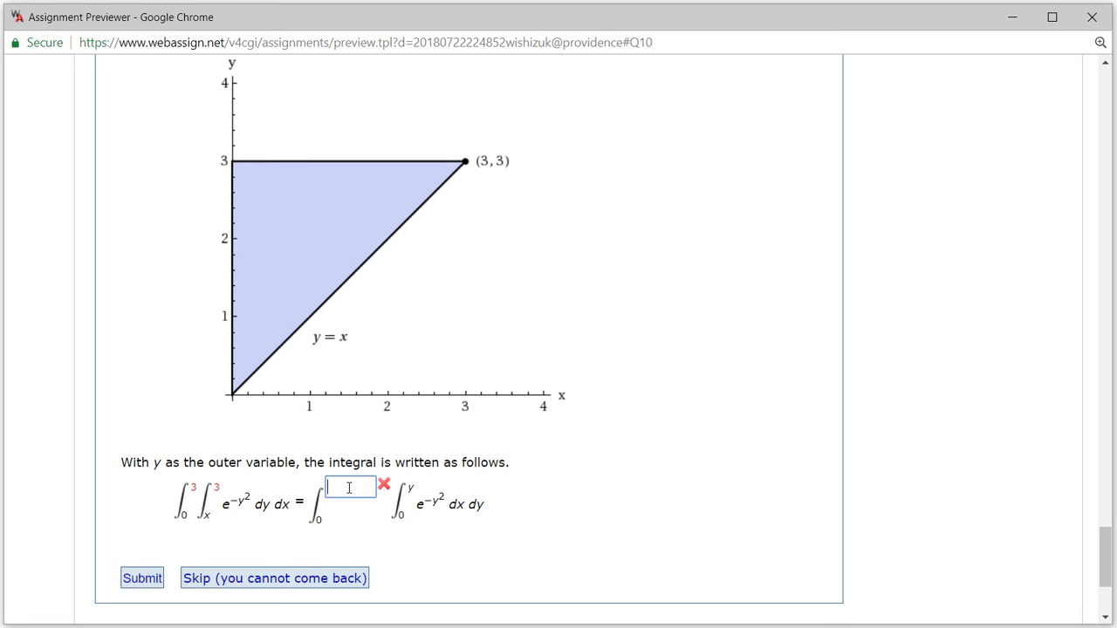
{"action": "type", "text": "3"}
- Submit the Step 1 answers and scroll down to the Step 2 box
{"action": "left_click", "coordinate": [144, 580]}
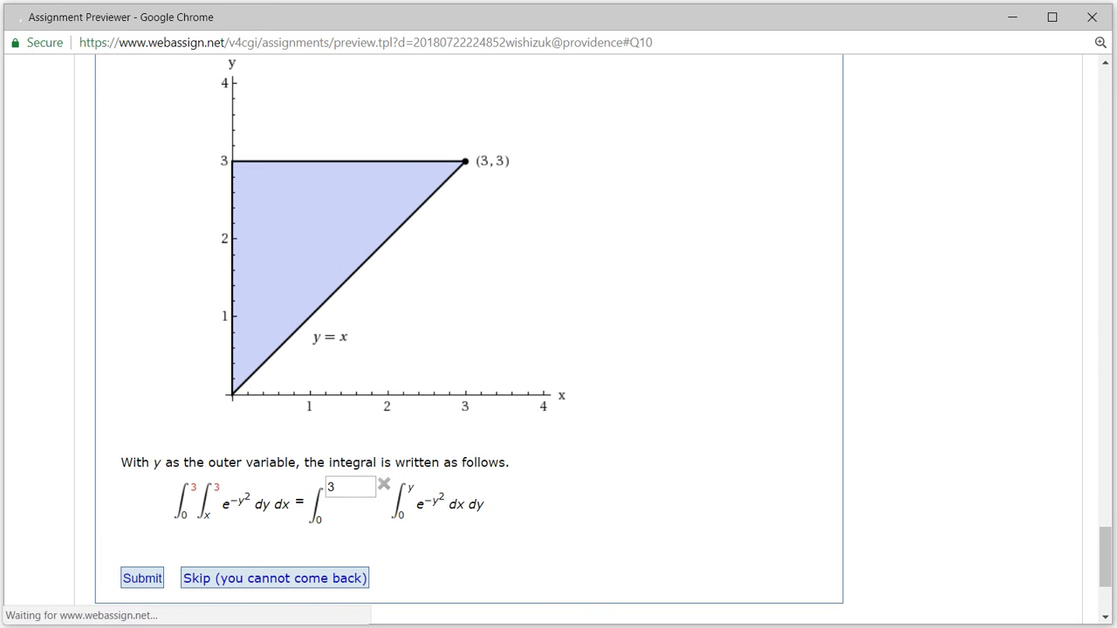
{"action": "scroll", "coordinate": [716, 517], "scroll_direction": "down", "scroll_amount": 3}
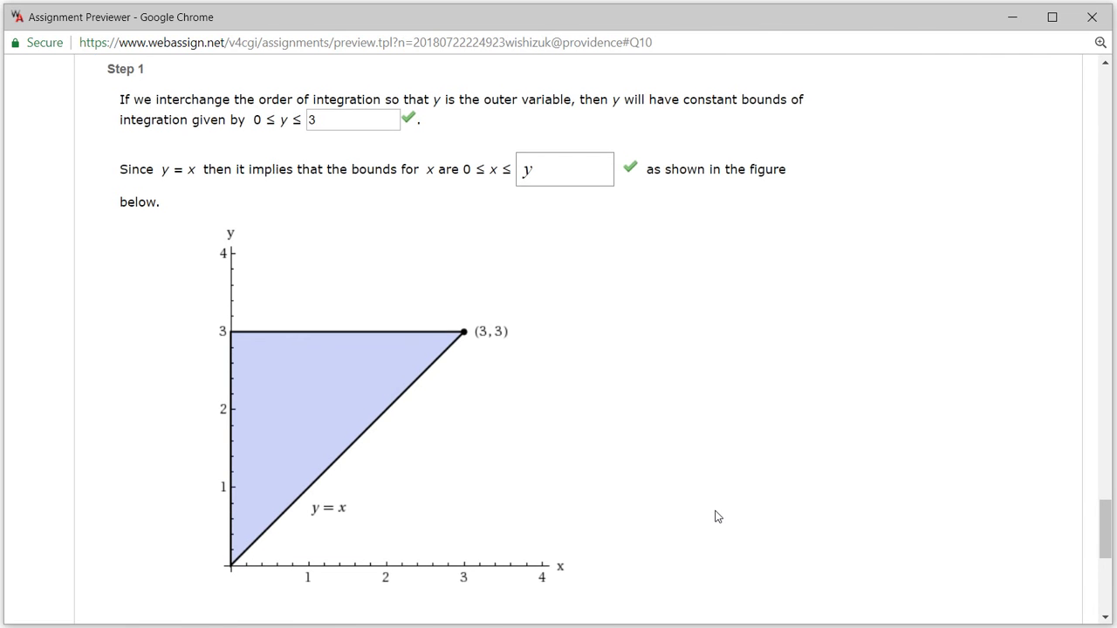
{"action": "scroll", "coordinate": [716, 517], "scroll_direction": "down", "scroll_amount": 2}
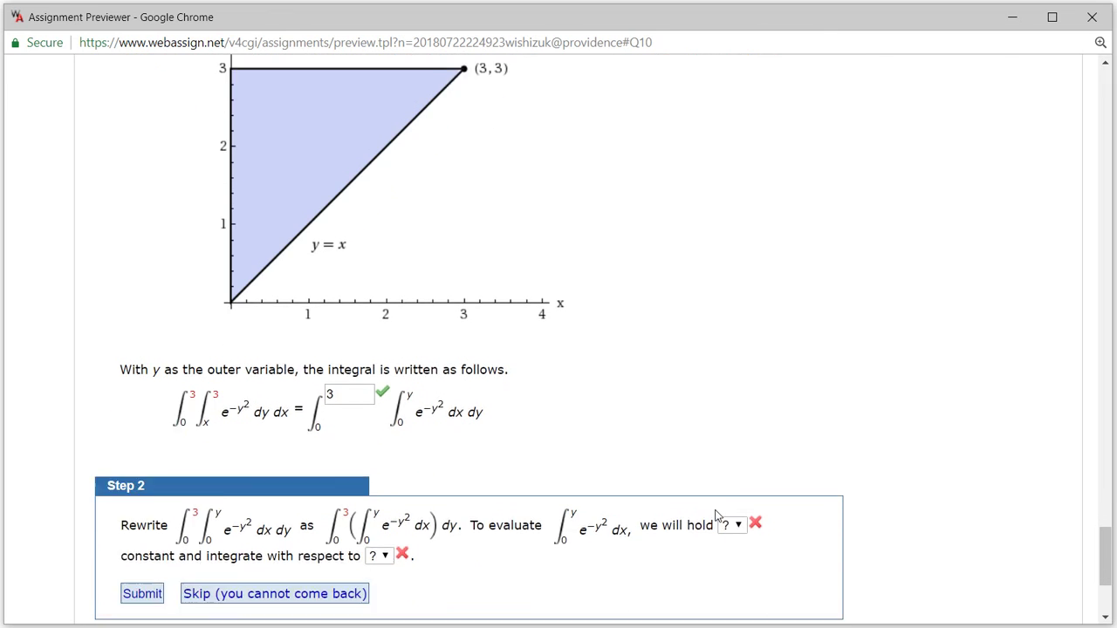
{"action": "scroll", "coordinate": [672, 391], "scroll_direction": "down", "scroll_amount": 2}
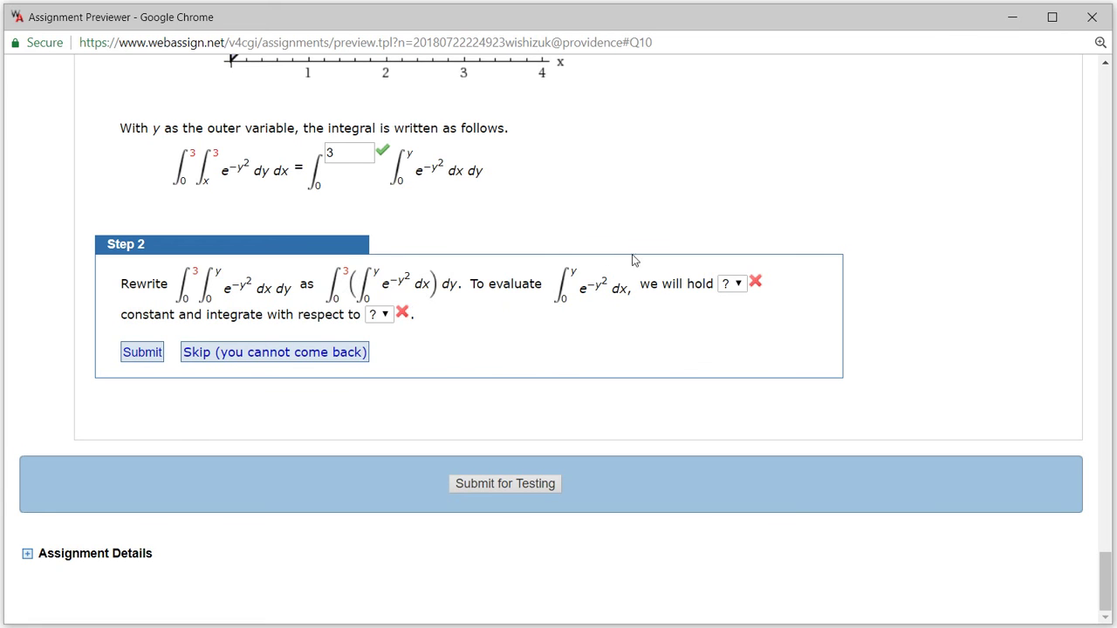
- Set the Step 2 dropdowns to hold y constant and integrate with respect to x
{"action": "left_click", "coordinate": [733, 283]}
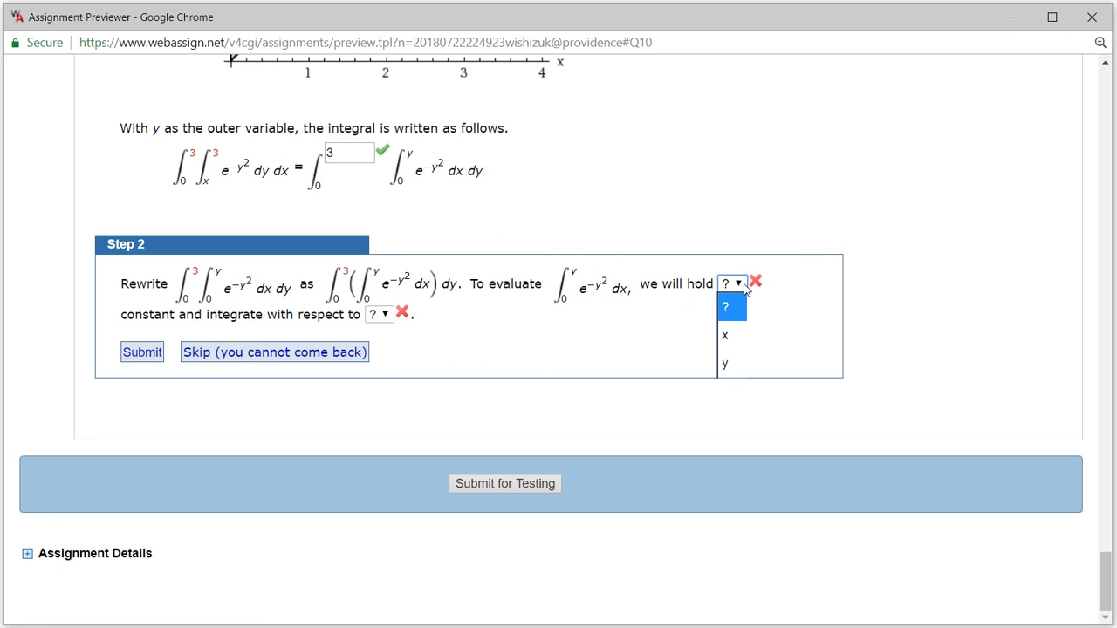
{"action": "left_click", "coordinate": [725, 335]}
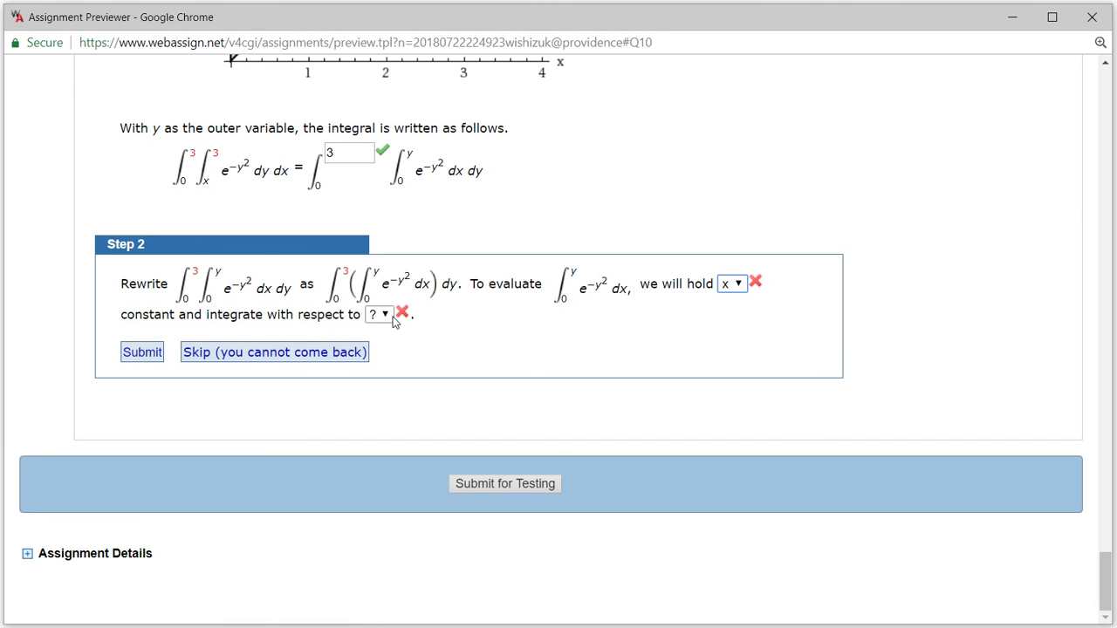
{"action": "left_click", "coordinate": [742, 287]}
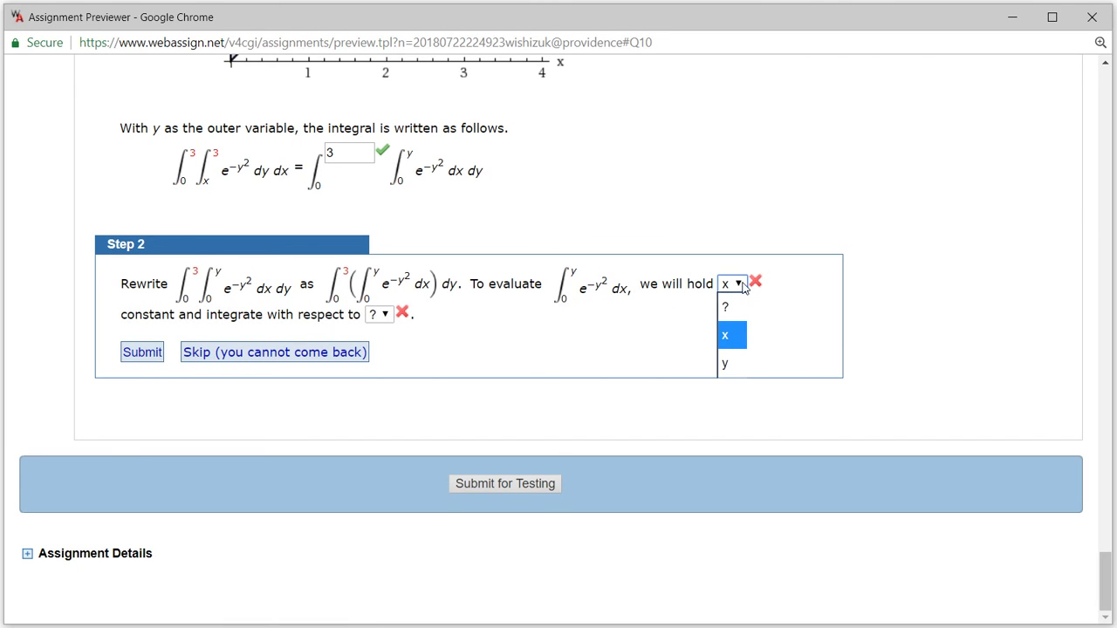
{"action": "left_click", "coordinate": [729, 364]}
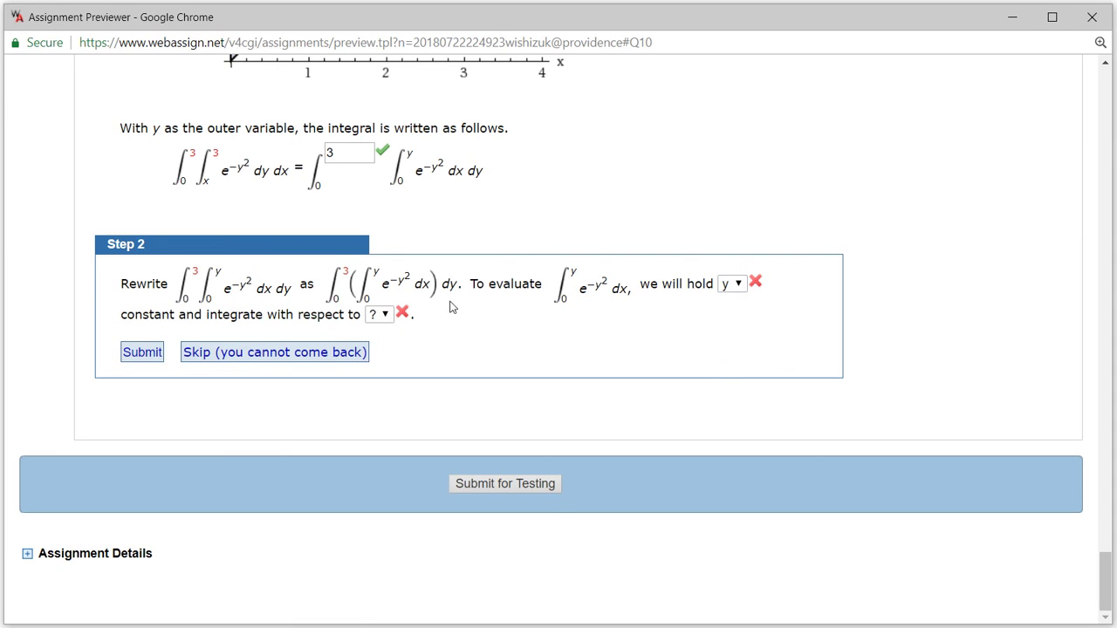
{"action": "left_click", "coordinate": [384, 316]}
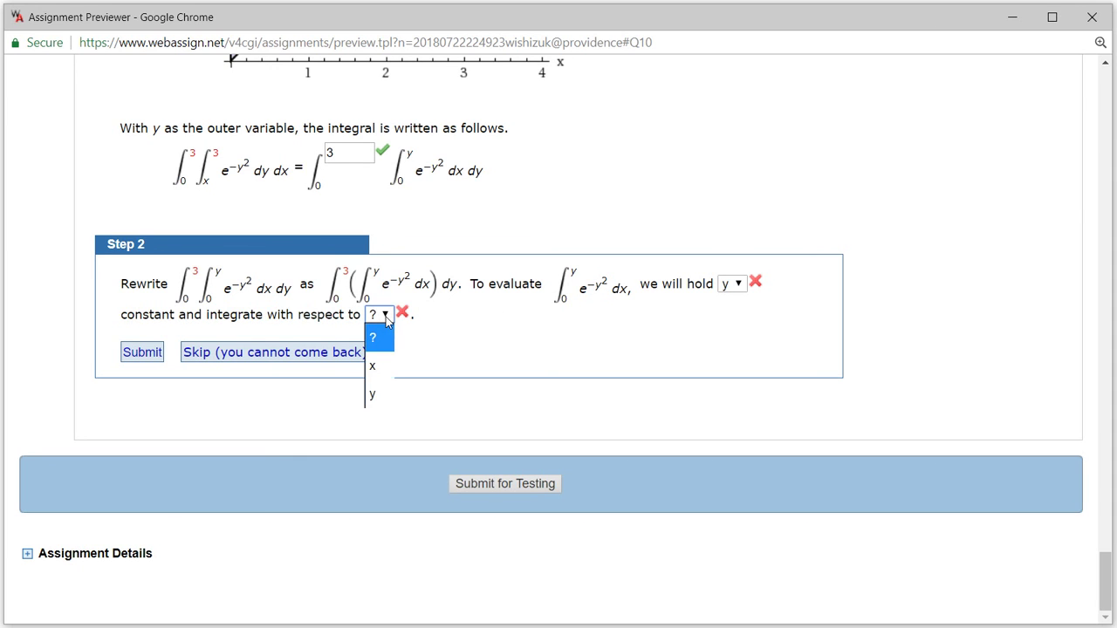
{"action": "left_click", "coordinate": [374, 368]}
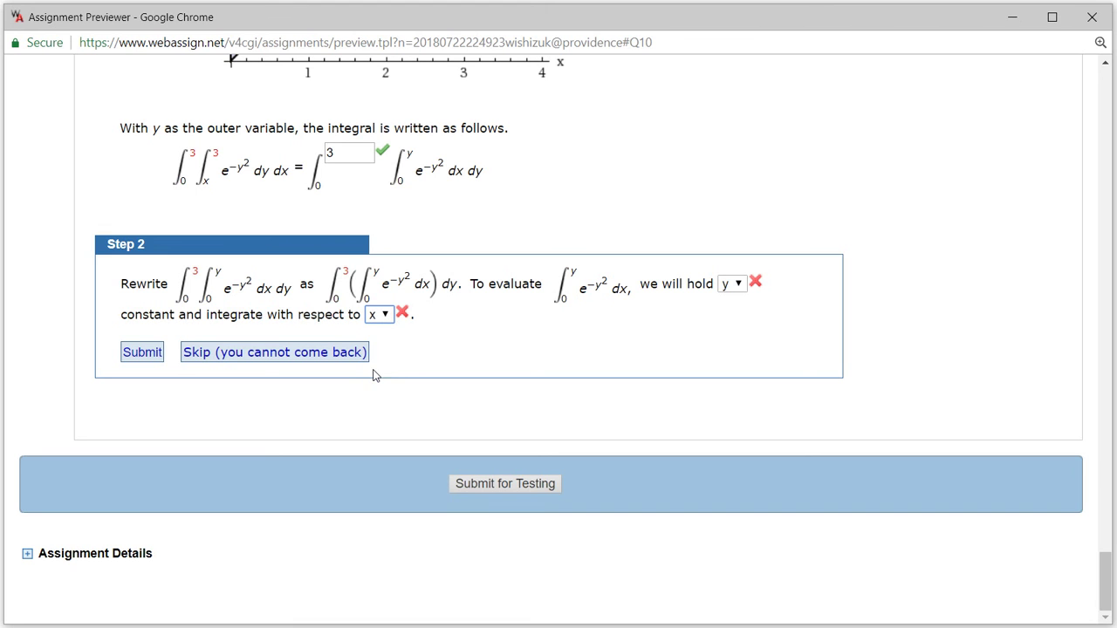
- Submit the Step 2 choices and scroll to the Step 3 box
{"action": "left_click", "coordinate": [143, 354]}
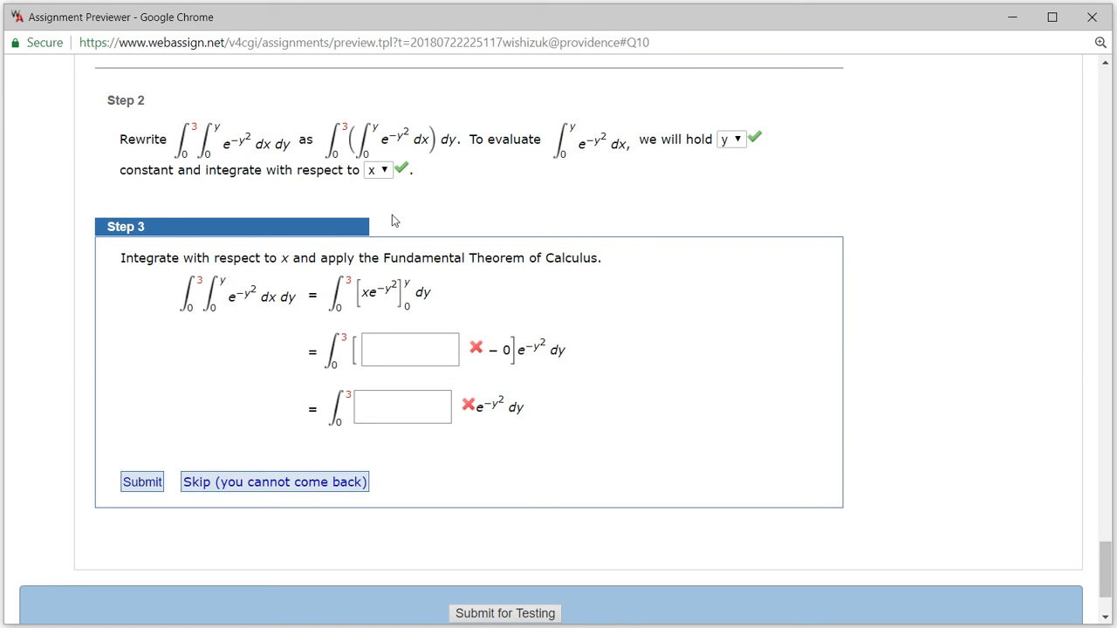
{"action": "scroll", "coordinate": [367, 277], "scroll_direction": "down", "scroll_amount": 1}
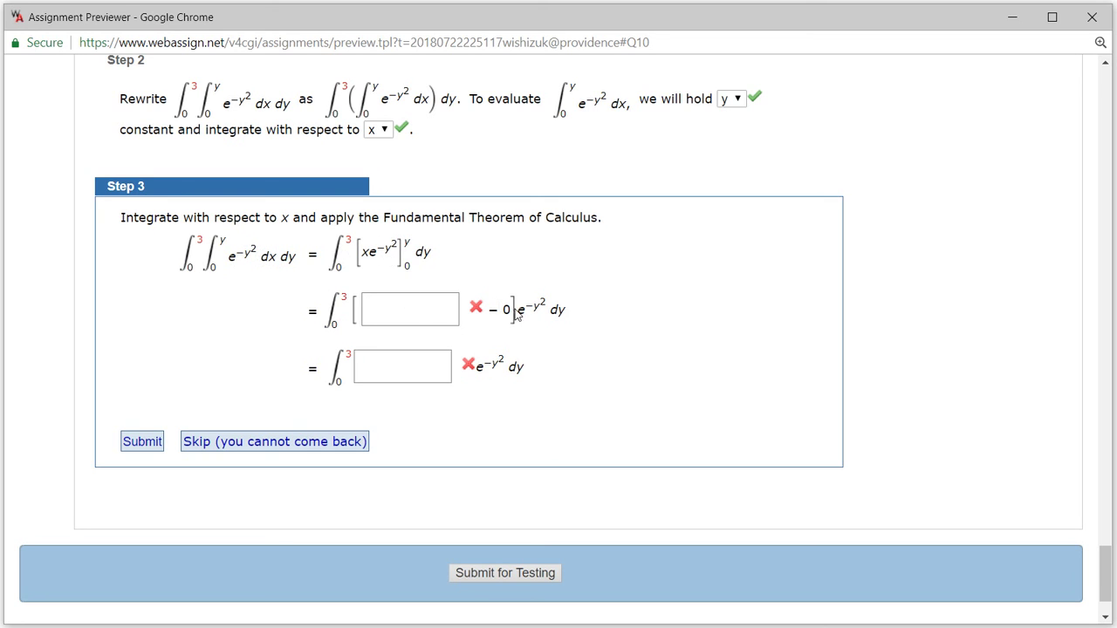
- Enter y in both Step 3 blanks and submit them
{"action": "left_click", "coordinate": [381, 309]}
{"action": "type", "text": "y"}
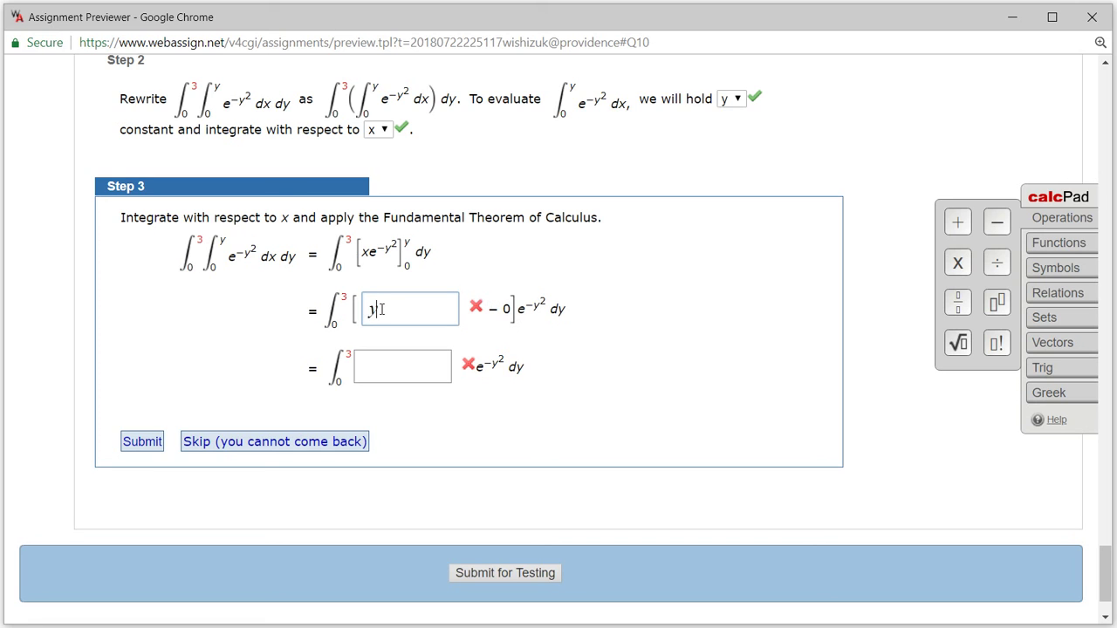
{"action": "type", "text": "e"}
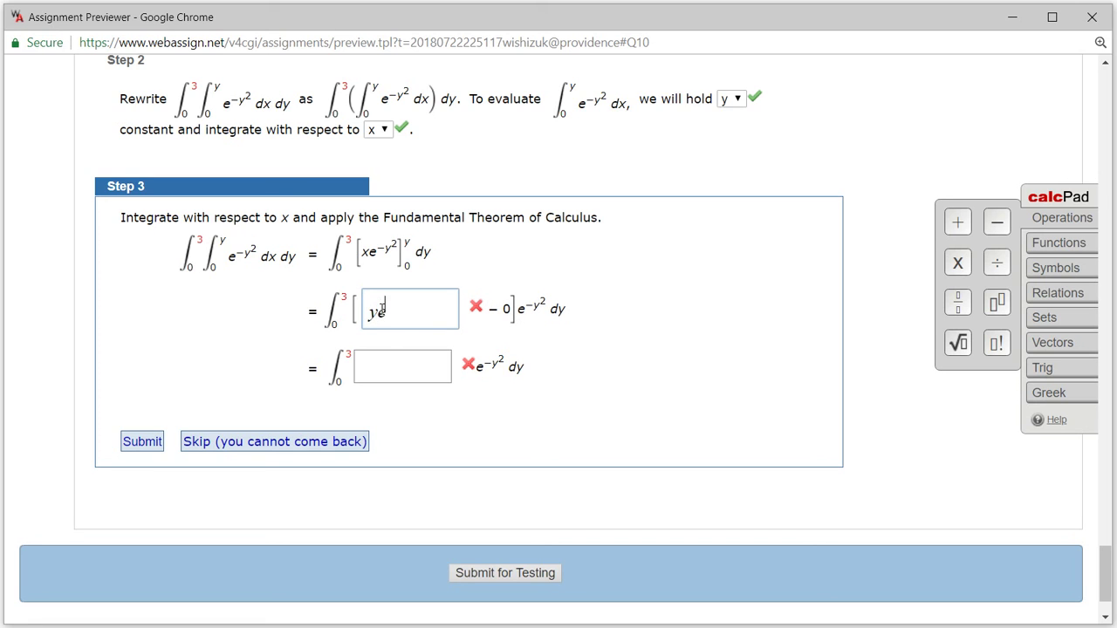
{"action": "type", "text": "^-y^2"}
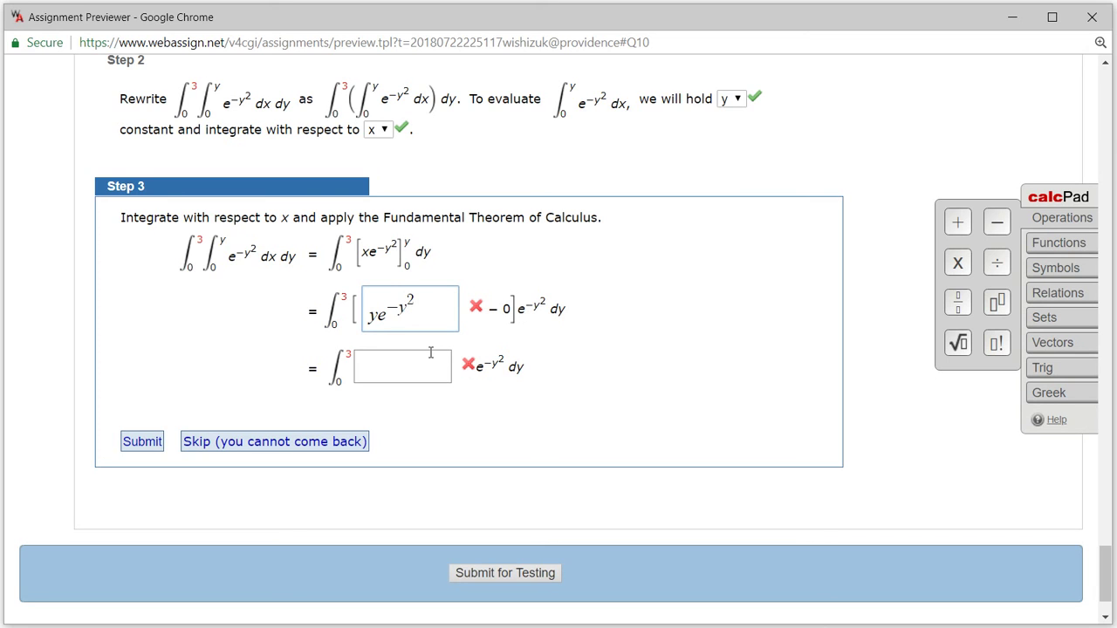
{"action": "key", "text": "BackSpace"}
{"action": "key", "text": "BackSpace"}
{"action": "key", "text": "BackSpace"}
{"action": "key", "text": "BackSpace"}
{"action": "key", "text": "BackSpace"}
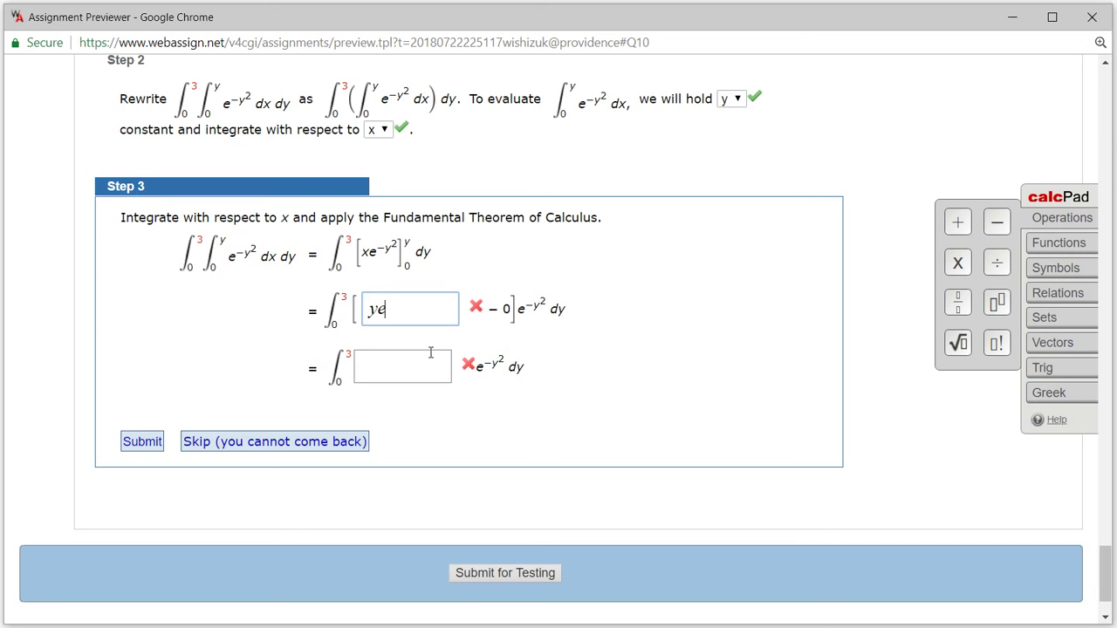
{"action": "left_click", "coordinate": [427, 370]}
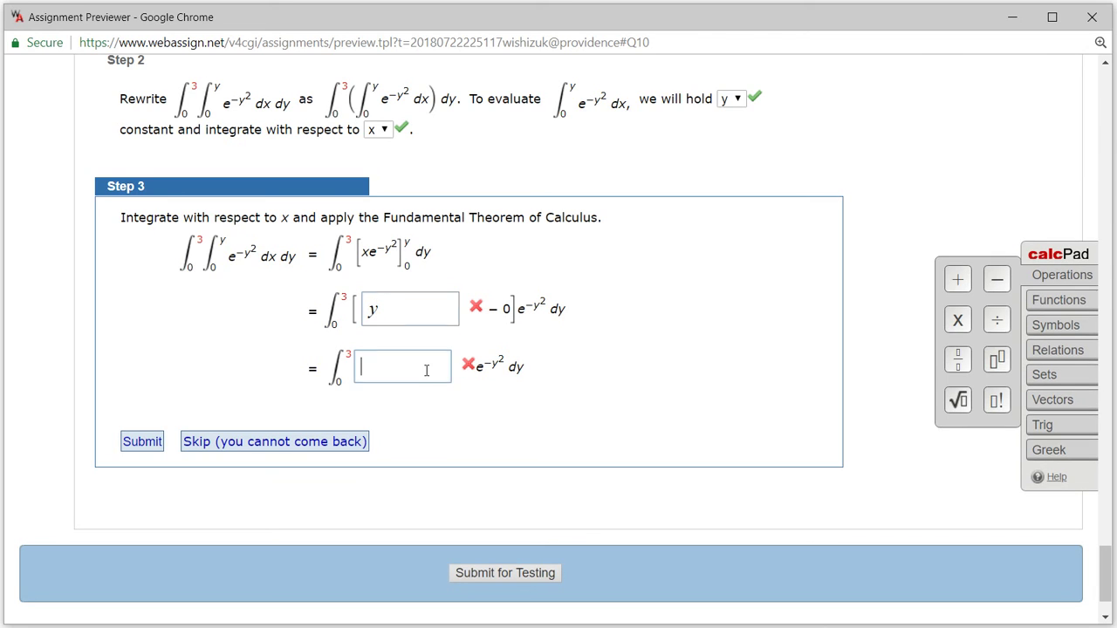
{"action": "type", "text": "y"}
{"action": "left_click", "coordinate": [133, 442]}
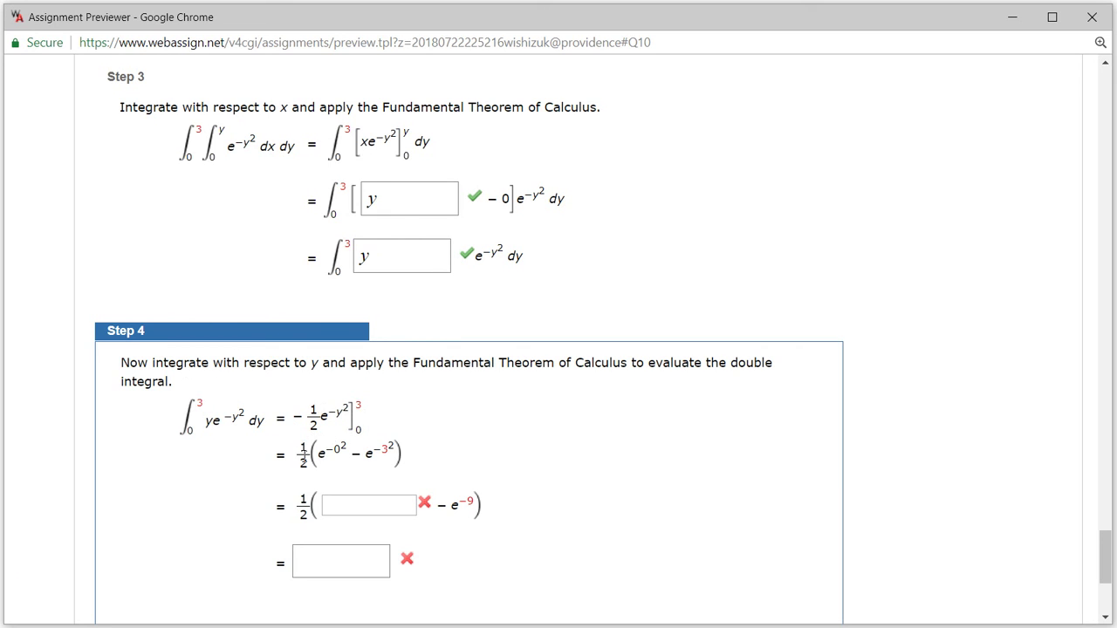
- Look over the Step 4 box and clear the stray text selection
{"action": "left_click_drag", "start_coordinate": [414, 461], "coordinate": [328, 520]}
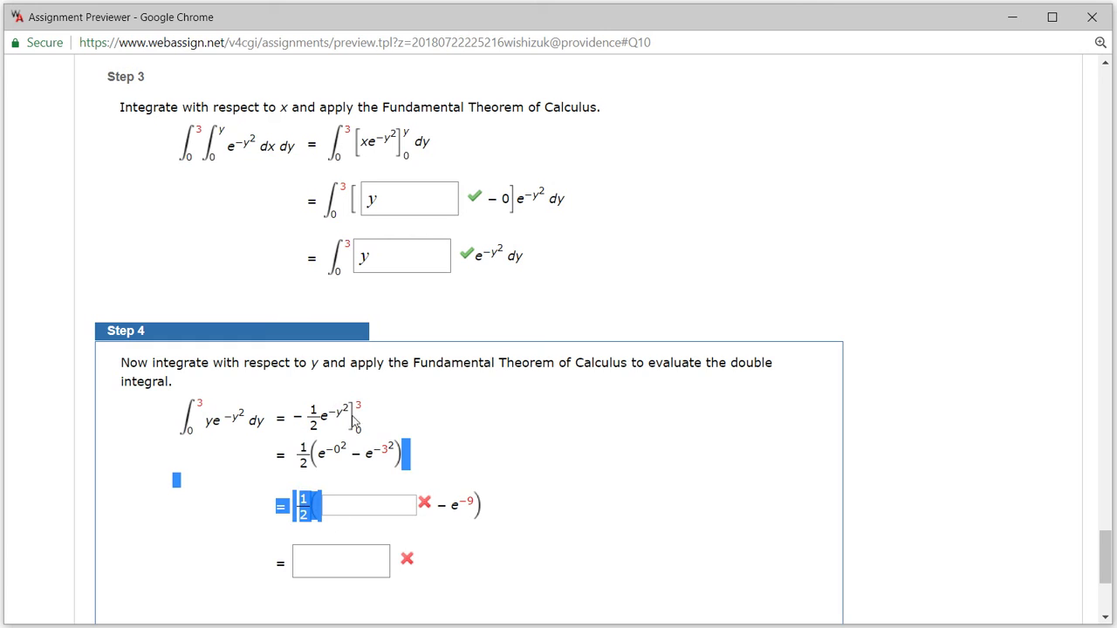
{"action": "left_click", "coordinate": [352, 484]}
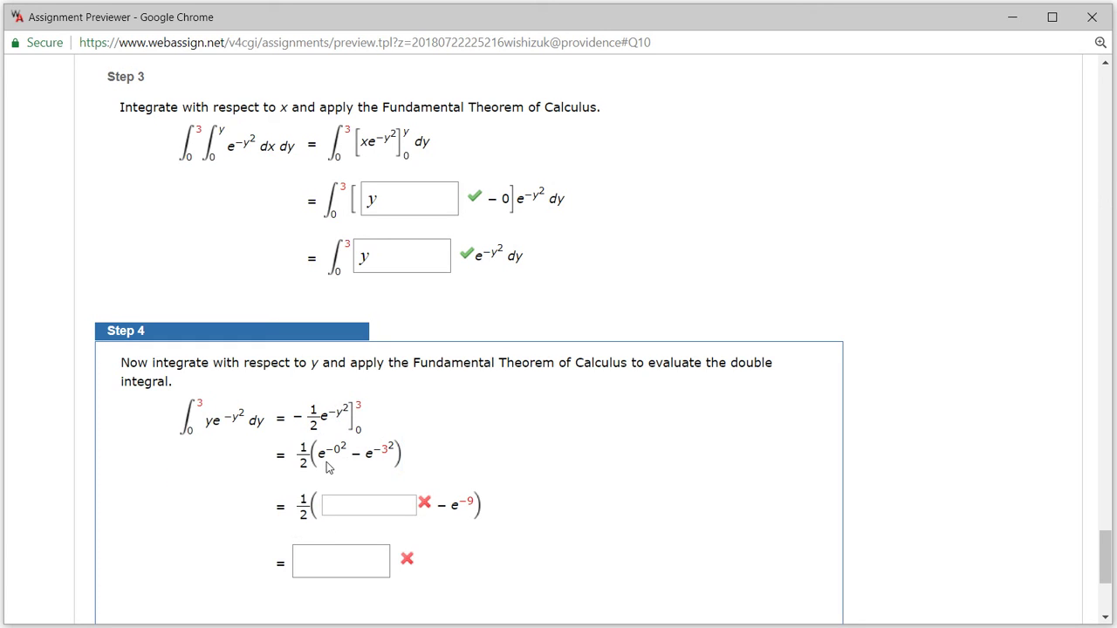
- Enter 1 and (1 − e^−9)/2 in the Step 4 blanks and submit them
{"action": "left_click", "coordinate": [343, 503]}
{"action": "type", "text": "1"}
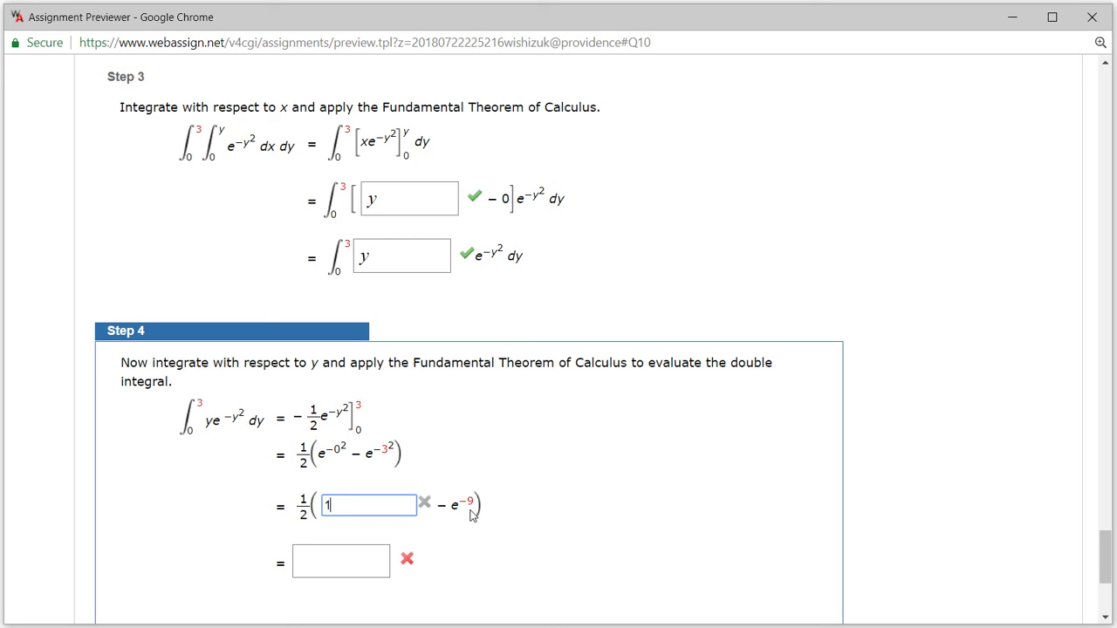
{"action": "left_click", "coordinate": [325, 572]}
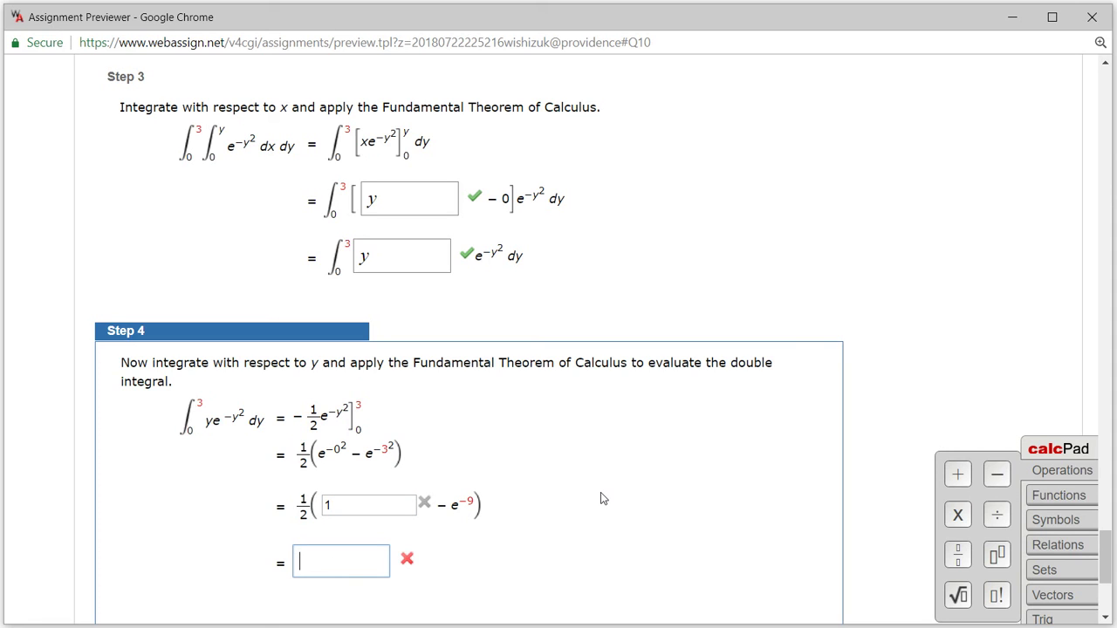
{"action": "type", "text": "1"}
{"action": "type", "text": "-e^"}
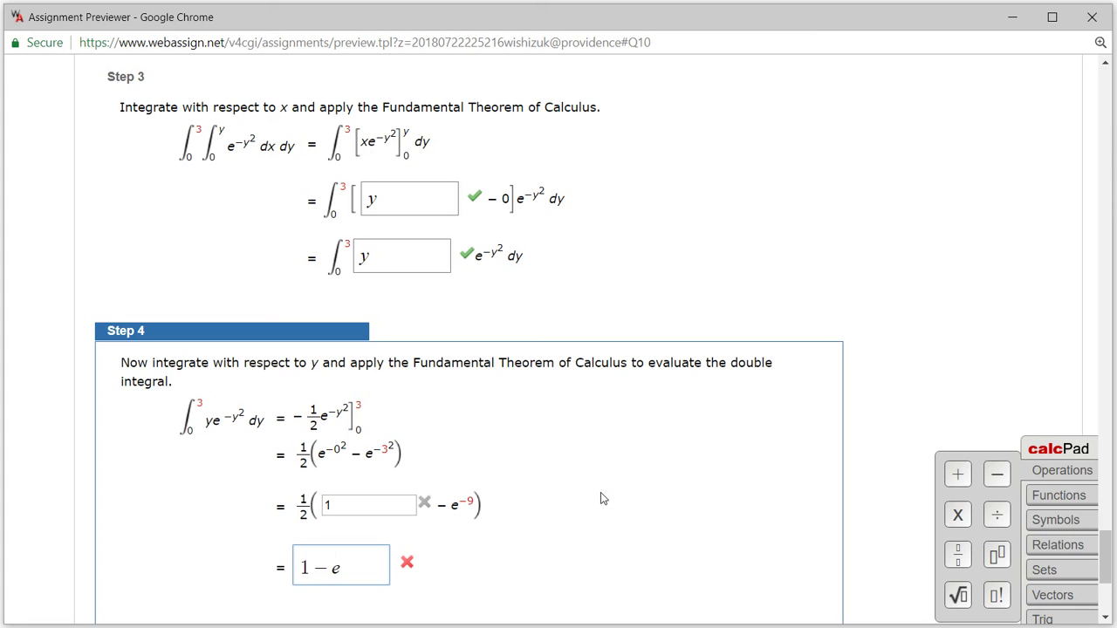
{"action": "type", "text": "-9"}
{"action": "left_click_drag", "start_coordinate": [302, 567], "coordinate": [374, 561]}
{"action": "key", "text": "slash"}
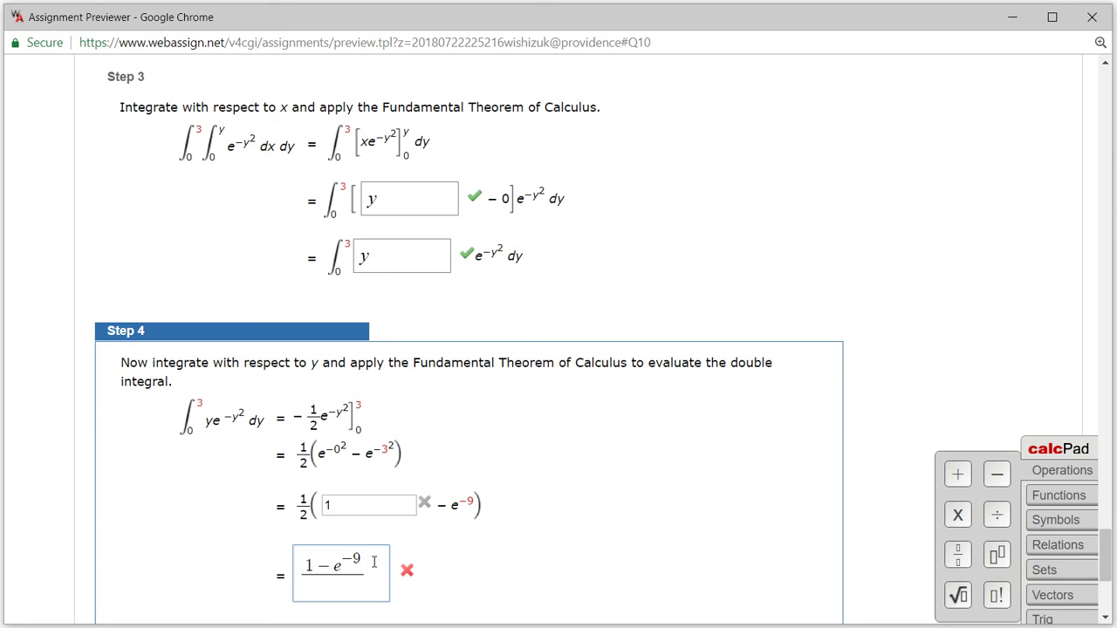
{"action": "type", "text": "2"}
{"action": "scroll", "coordinate": [602, 529], "scroll_direction": "down", "scroll_amount": 4}
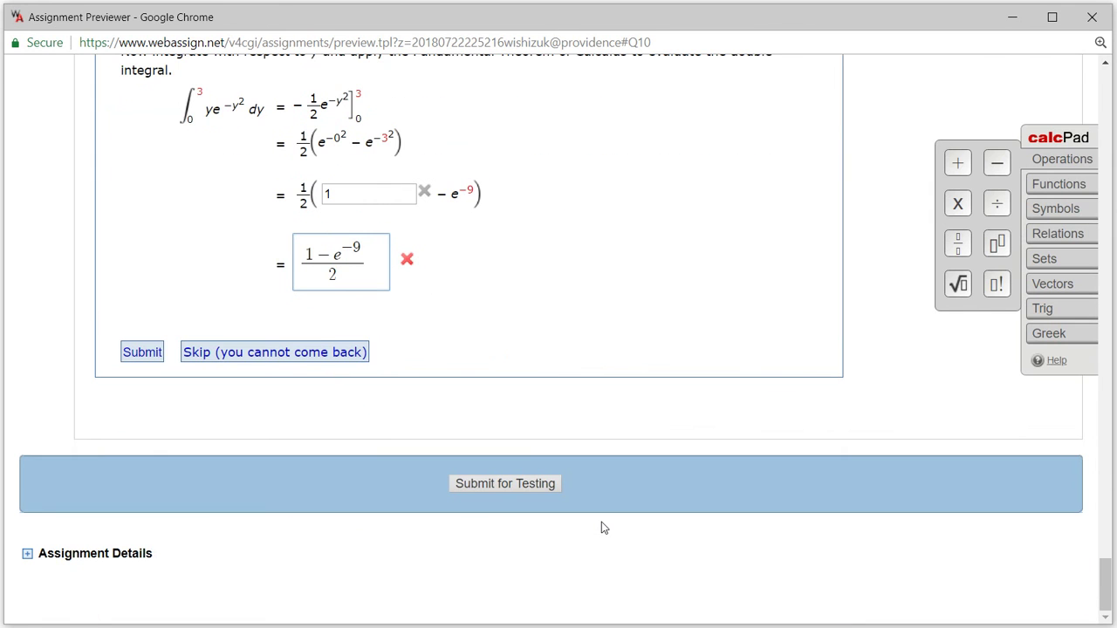
{"action": "left_click", "coordinate": [140, 353]}
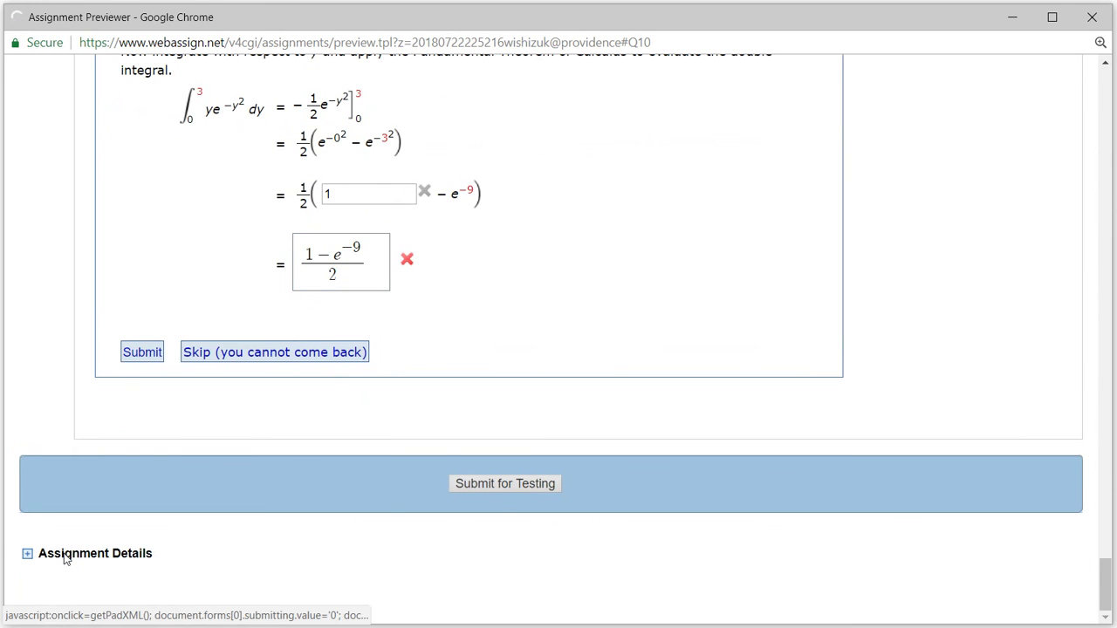